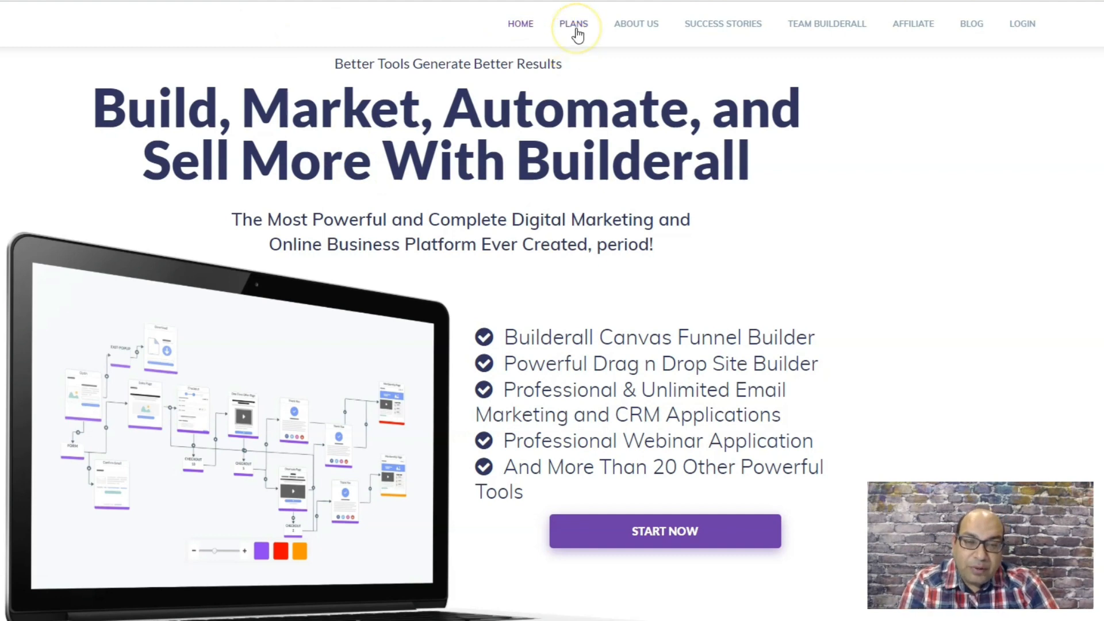
# Step: Open the plans page and compare the features of the Essential and Premium plans
pyautogui.click(575, 26)
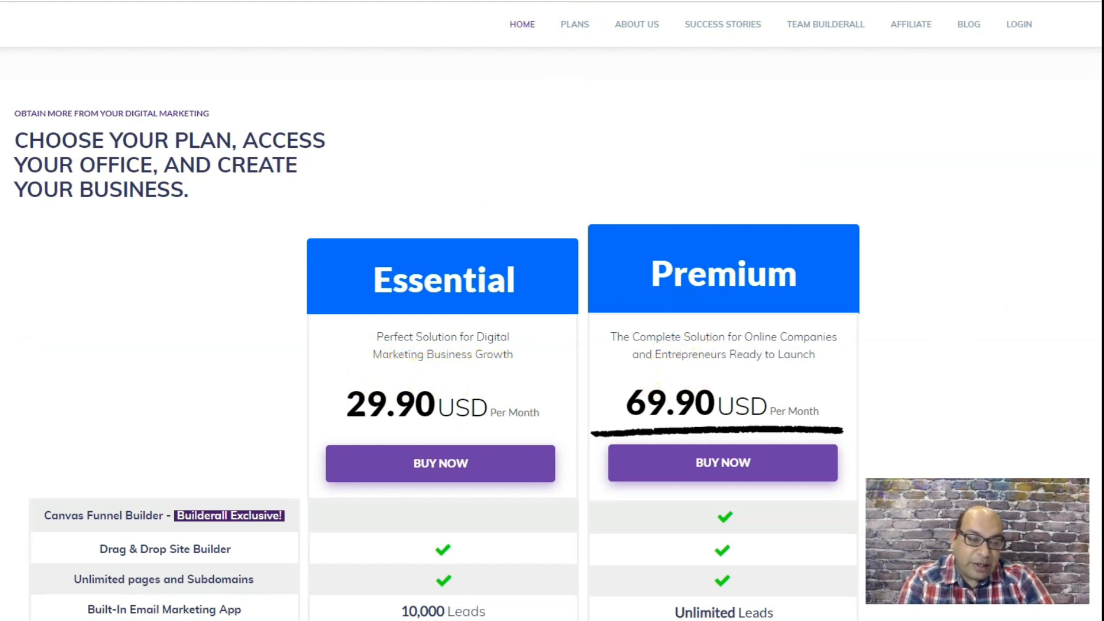
pyautogui.scroll(-5, 552, 345)
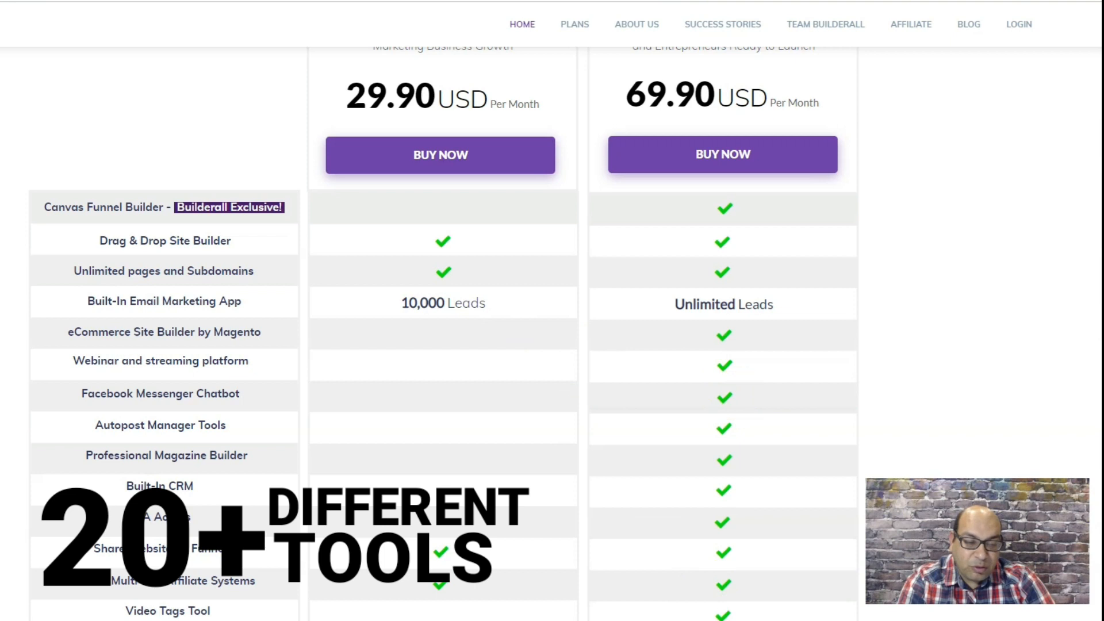
pyautogui.scroll(-3, 443, 333)
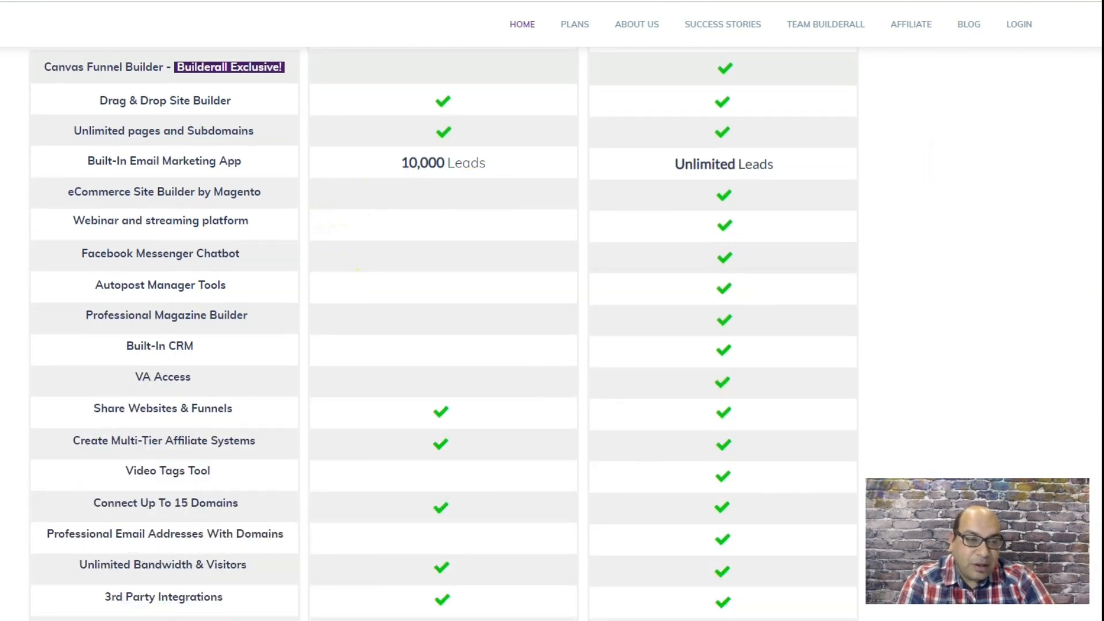
pyautogui.scroll(3, 443, 334)
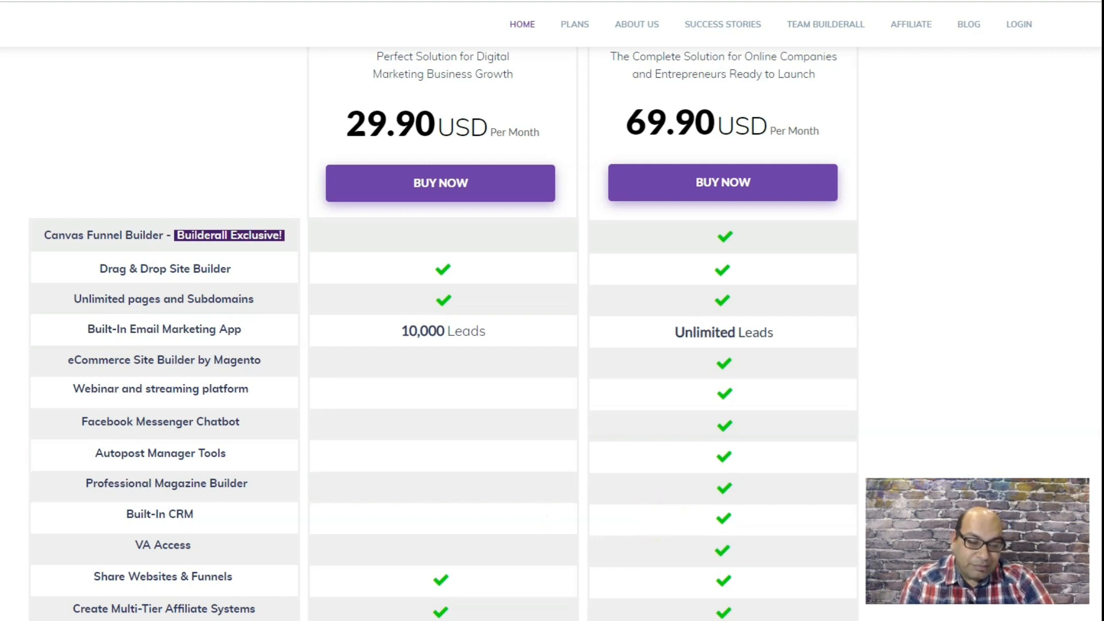
pyautogui.scroll(-5, 443, 334)
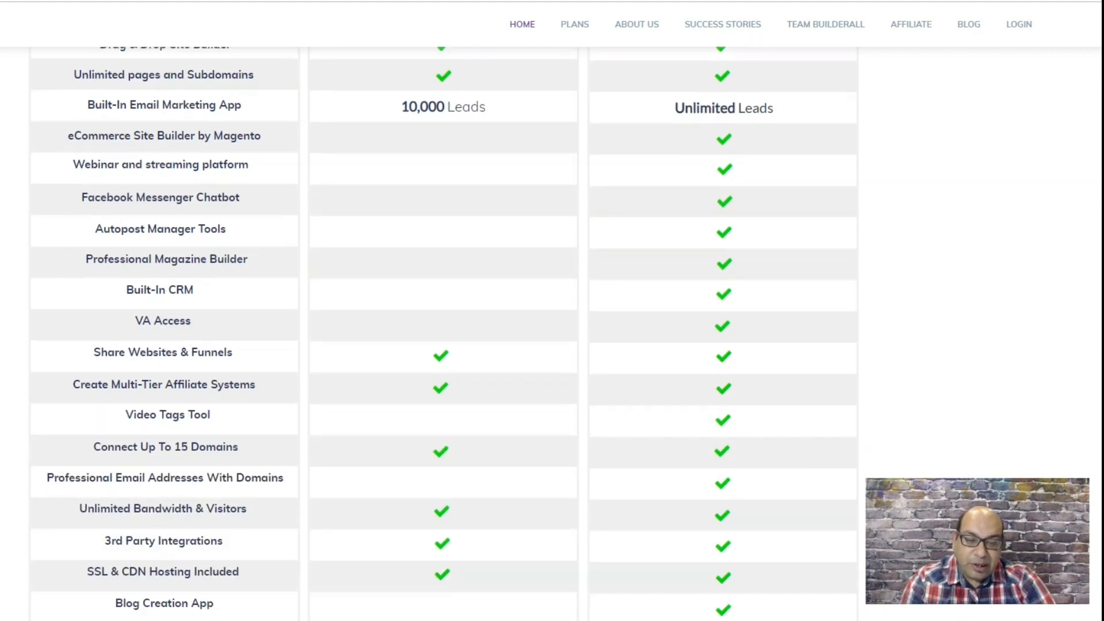
pyautogui.scroll(-2, 443, 334)
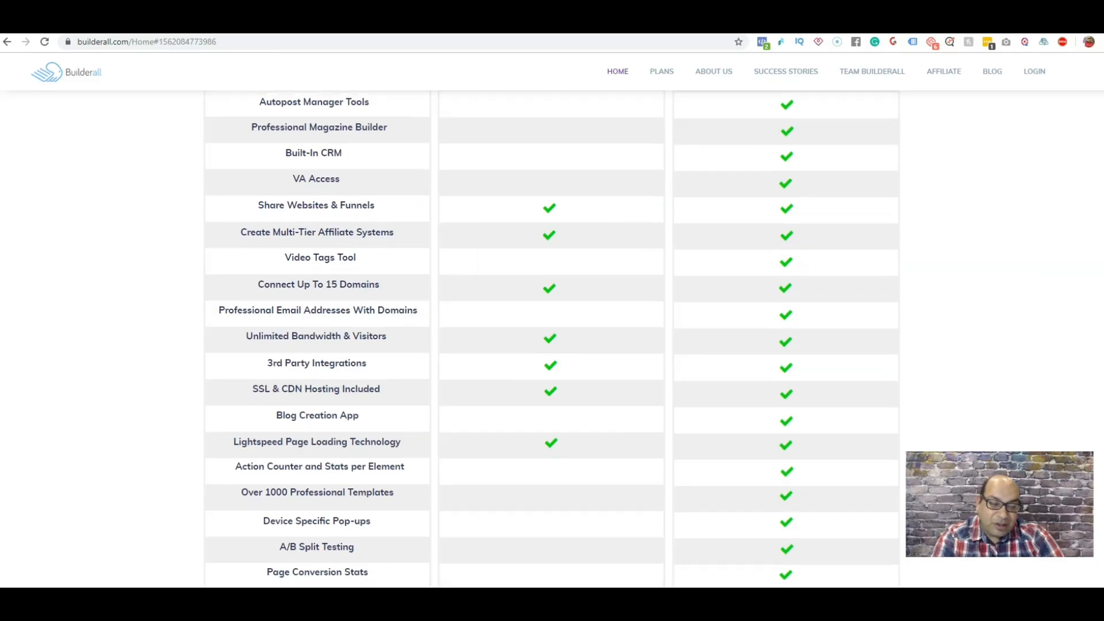
pyautogui.scroll(-12, 552, 339)
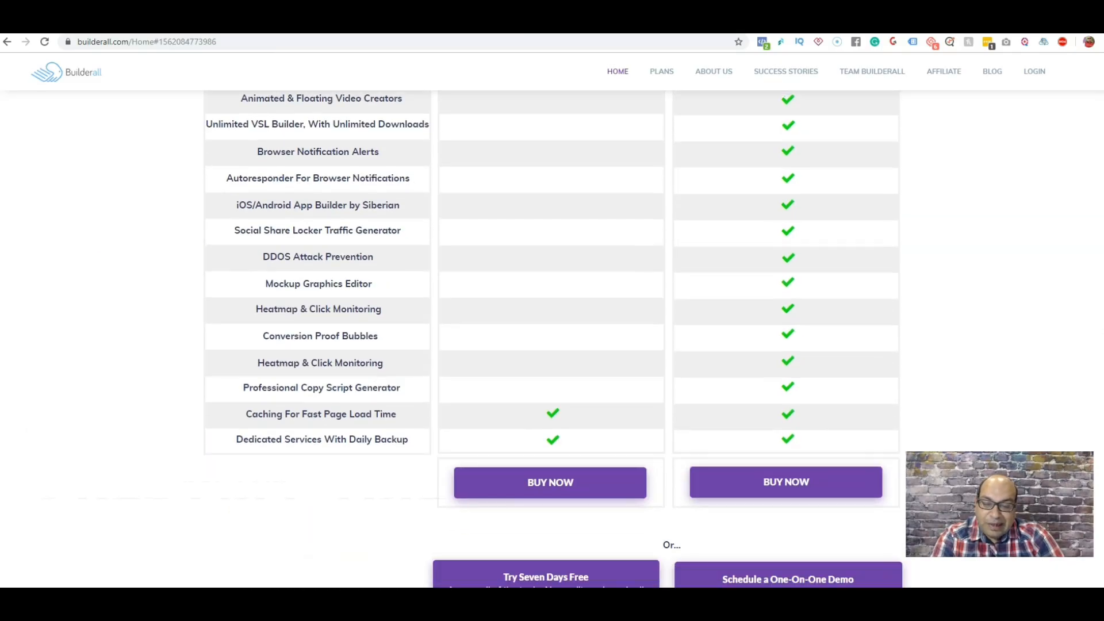
pyautogui.scroll(20, 552, 339)
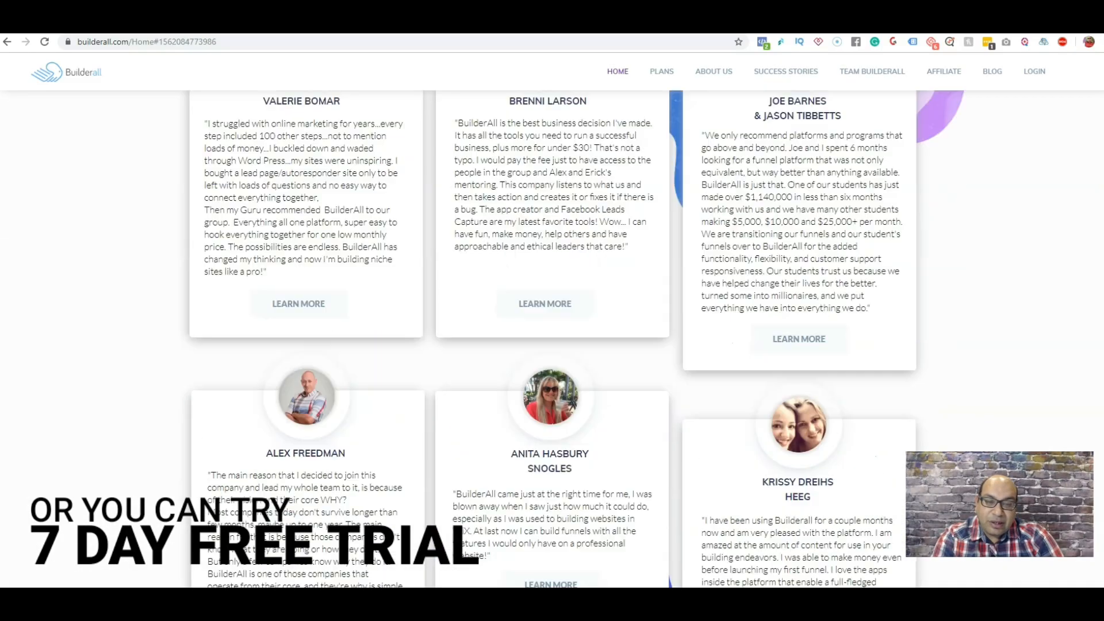
pyautogui.scroll(-5, 552, 340)
pyautogui.scroll(-4, 552, 339)
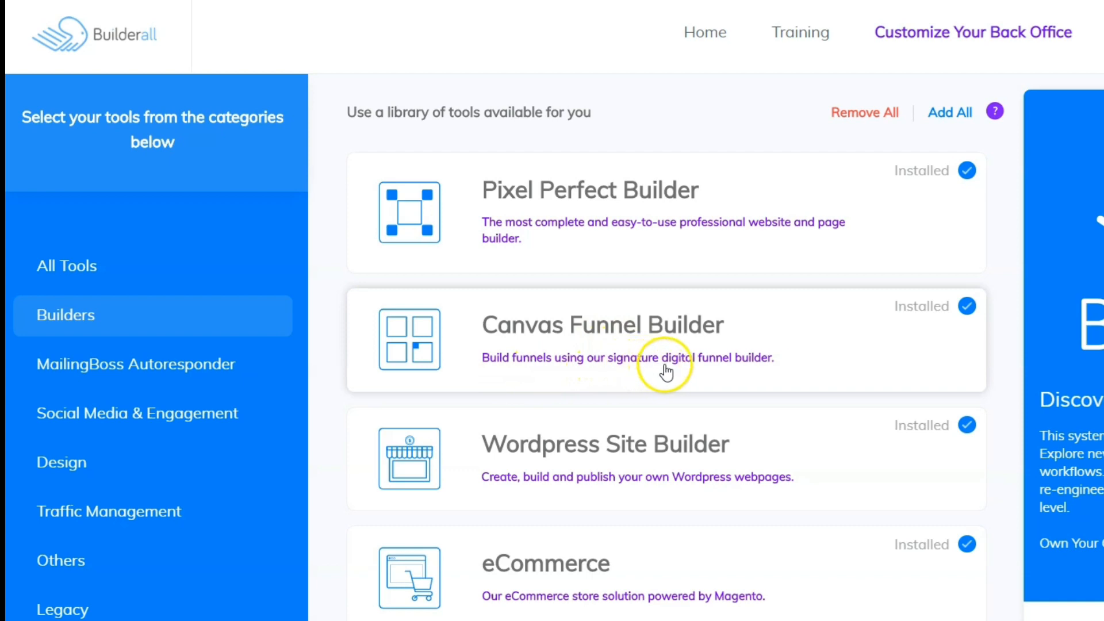
# Step: Expand the Canvas Funnel Builder entry in the Builders category and enter the tool
pyautogui.click(774, 360)
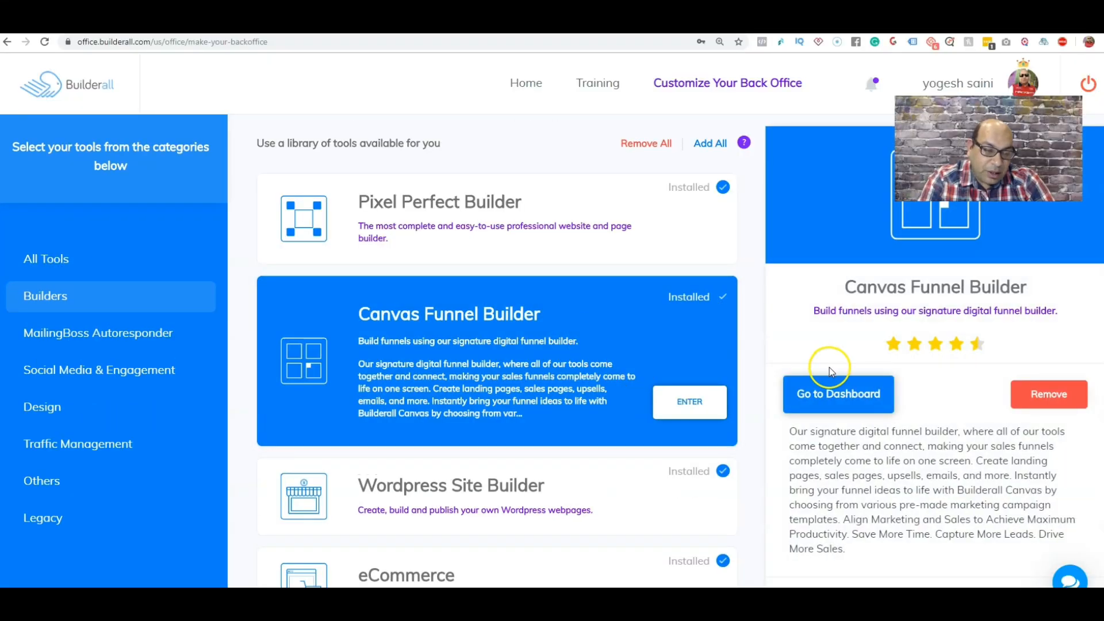
pyautogui.click(673, 403)
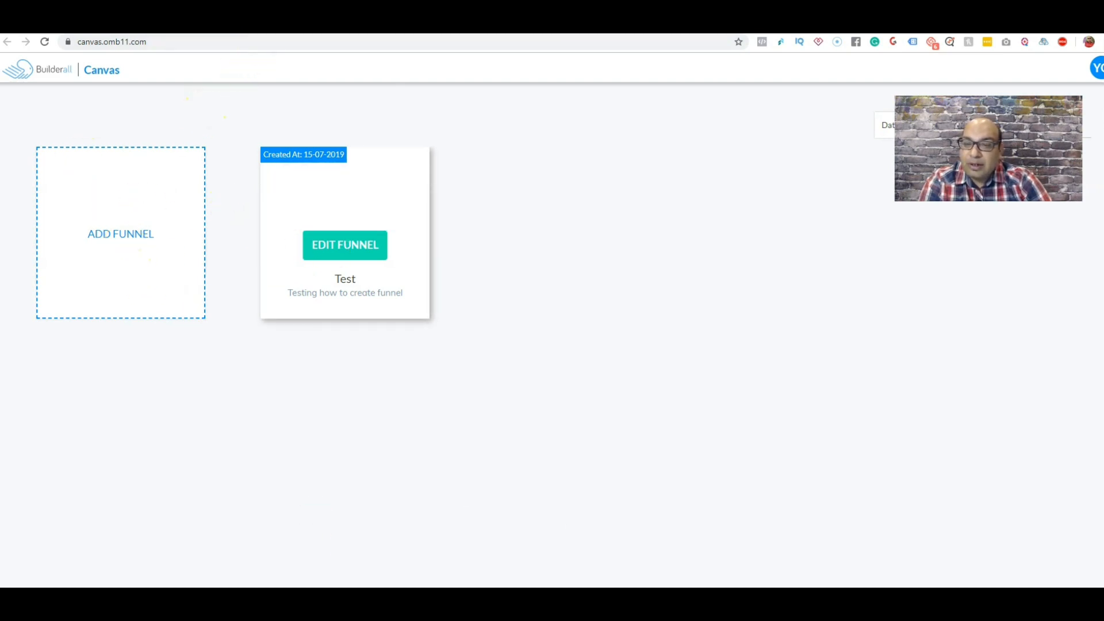
# Step: Return to the back office and play the Canvas Funnel Builder's General Overview tutorial video
pyautogui.hotkey('ctrl', 'Tab')
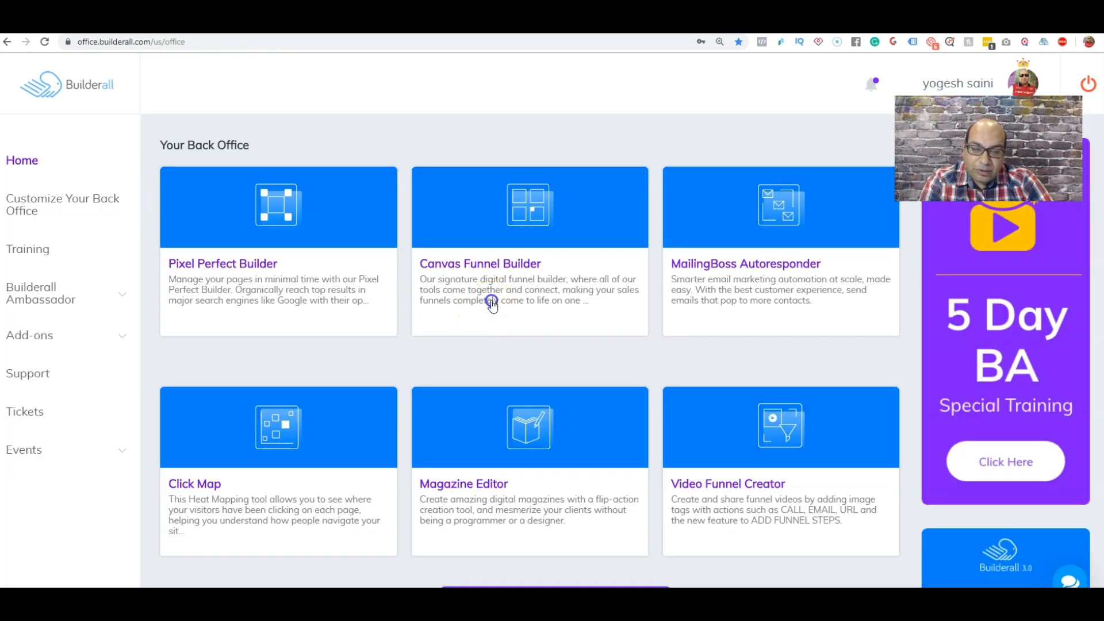
pyautogui.moveTo(492, 301)
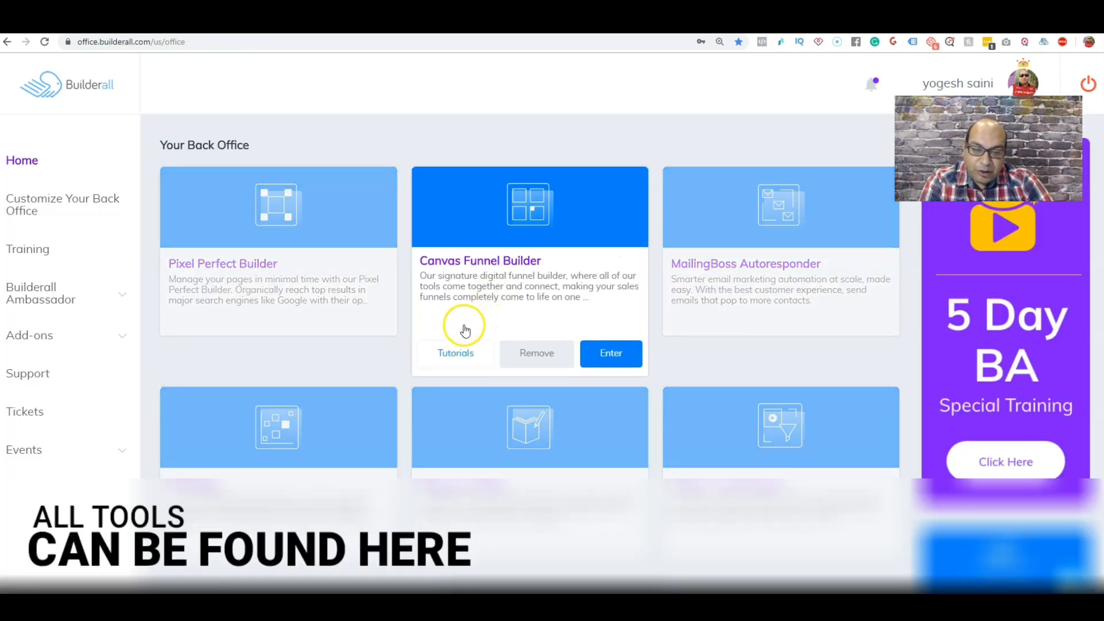
pyautogui.click(455, 358)
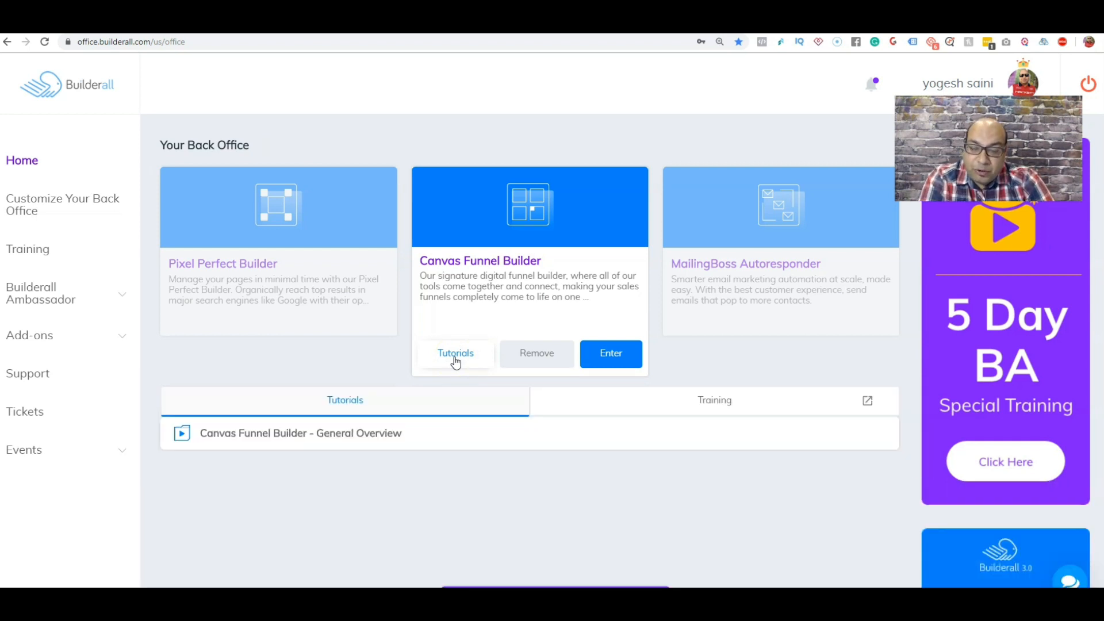
pyautogui.click(322, 433)
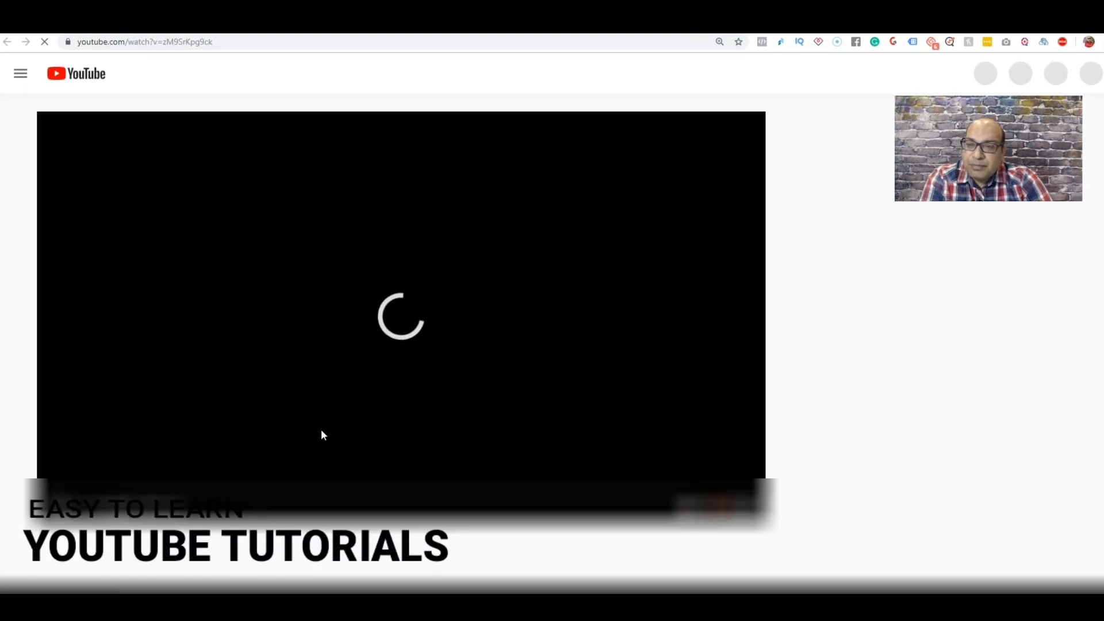
pyautogui.click(376, 390)
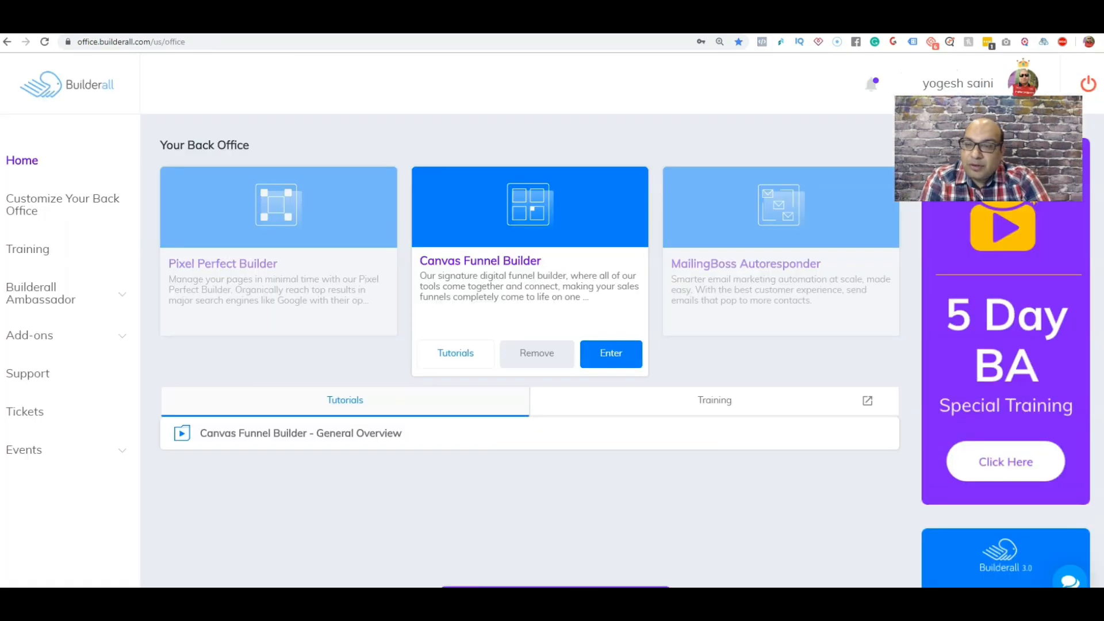
# Step: Go back to the tool overview and expand the Pixel Perfect Builder card followed by the MailingBoss Autoresponder card
pyautogui.click(407, 285)
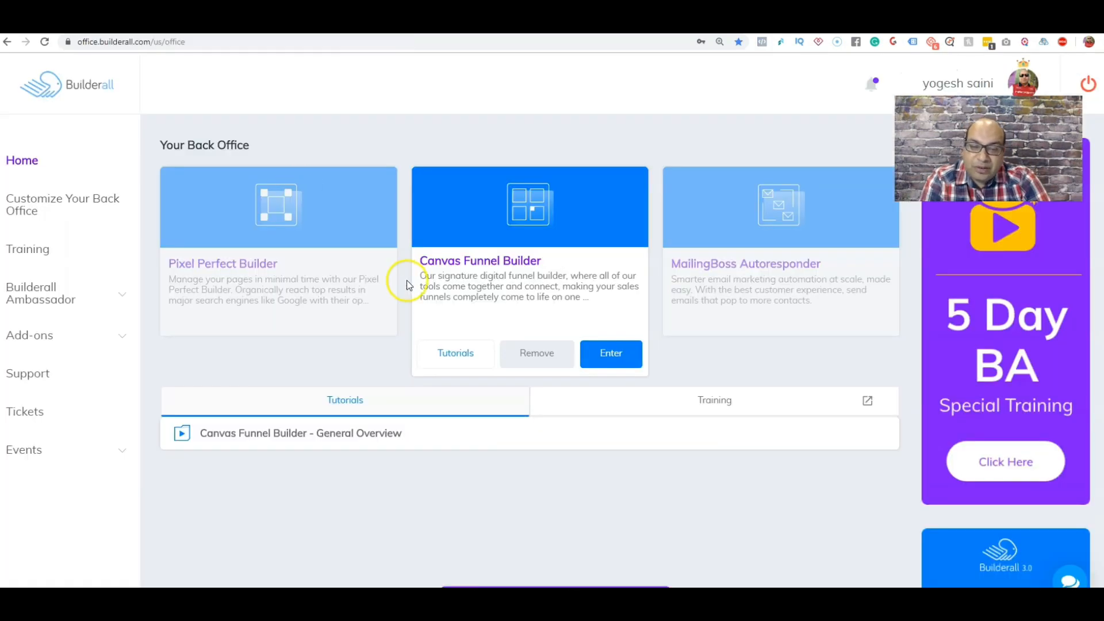
pyautogui.click(298, 311)
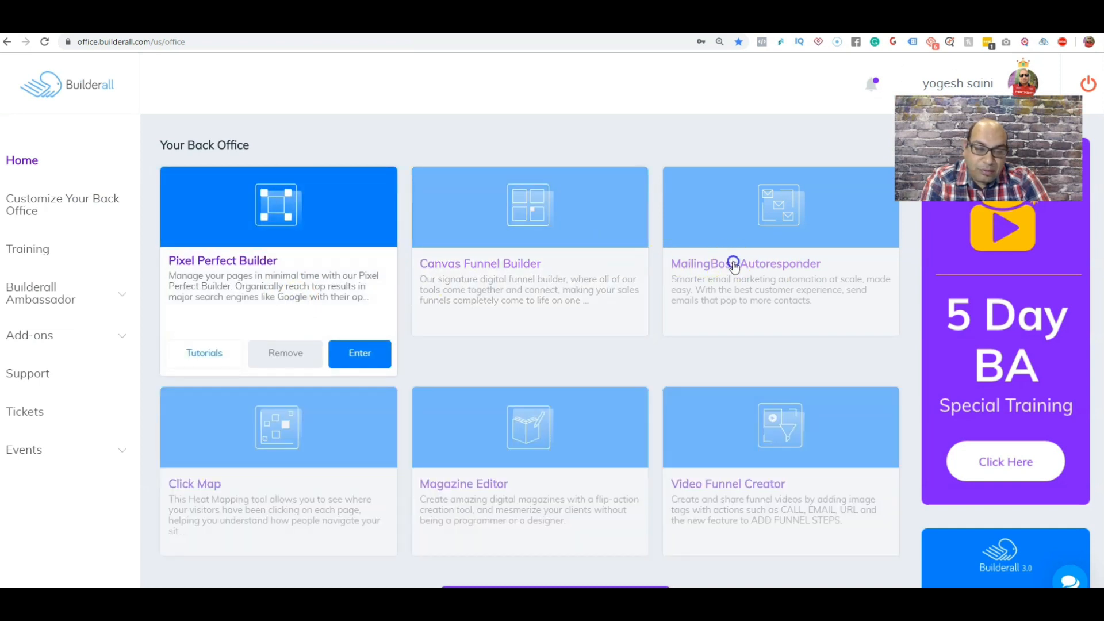
pyautogui.click(733, 265)
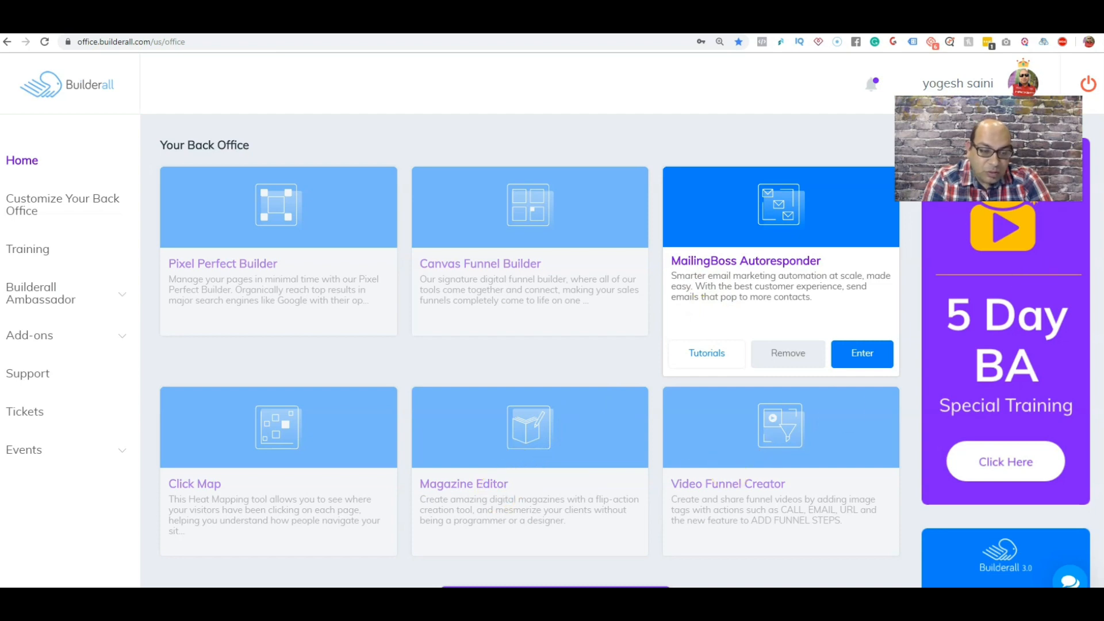
# Step: Browse the remaining back office tools, expanding the Wordpress Site Builder and eCommerce cards
pyautogui.scroll(-3, 552, 319)
pyautogui.scroll(-1, 769, 384)
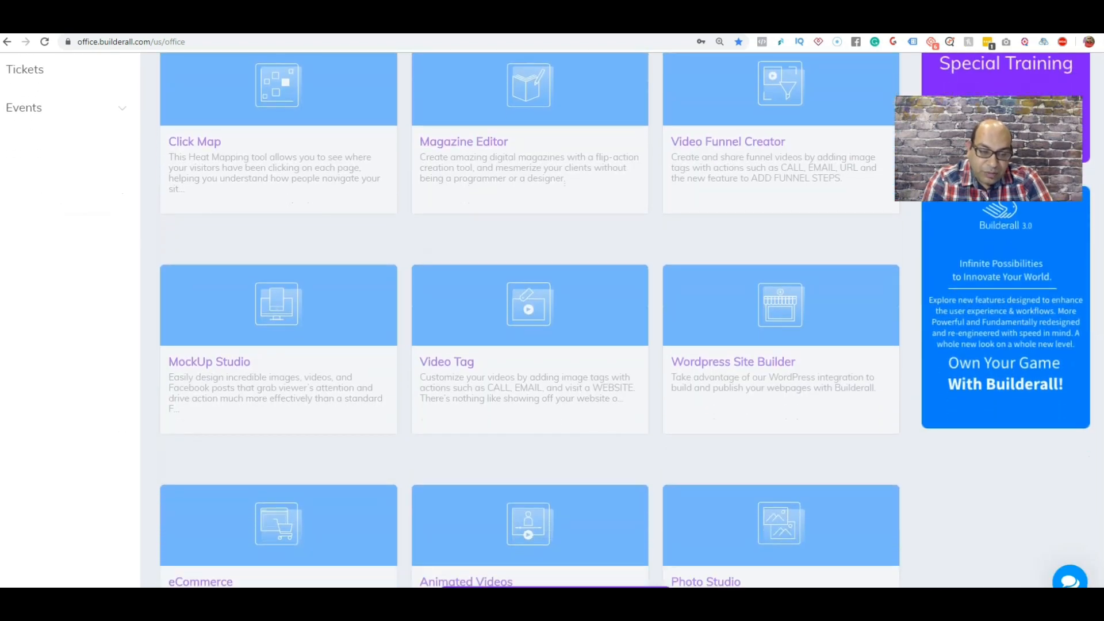
pyautogui.moveTo(770, 389)
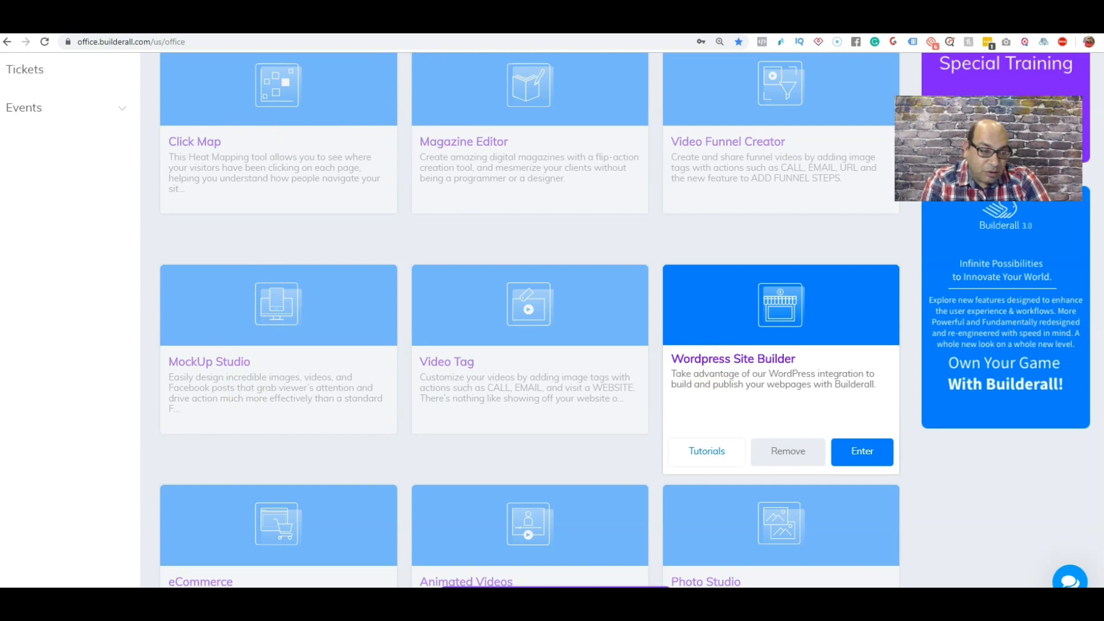
pyautogui.scroll(-5, 318, 226)
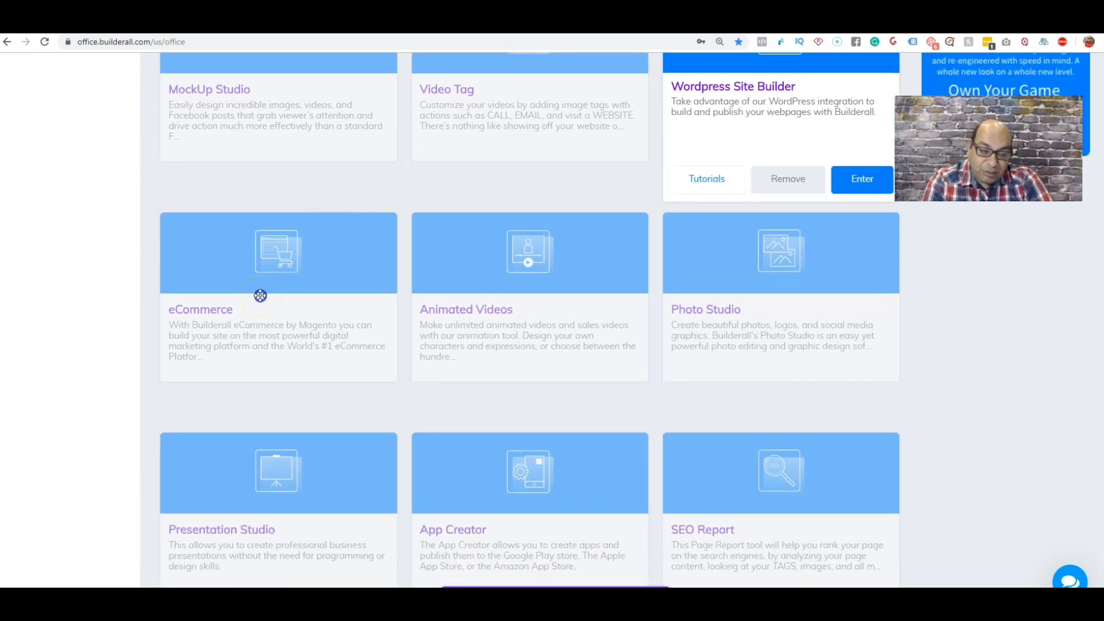
pyautogui.click(258, 294)
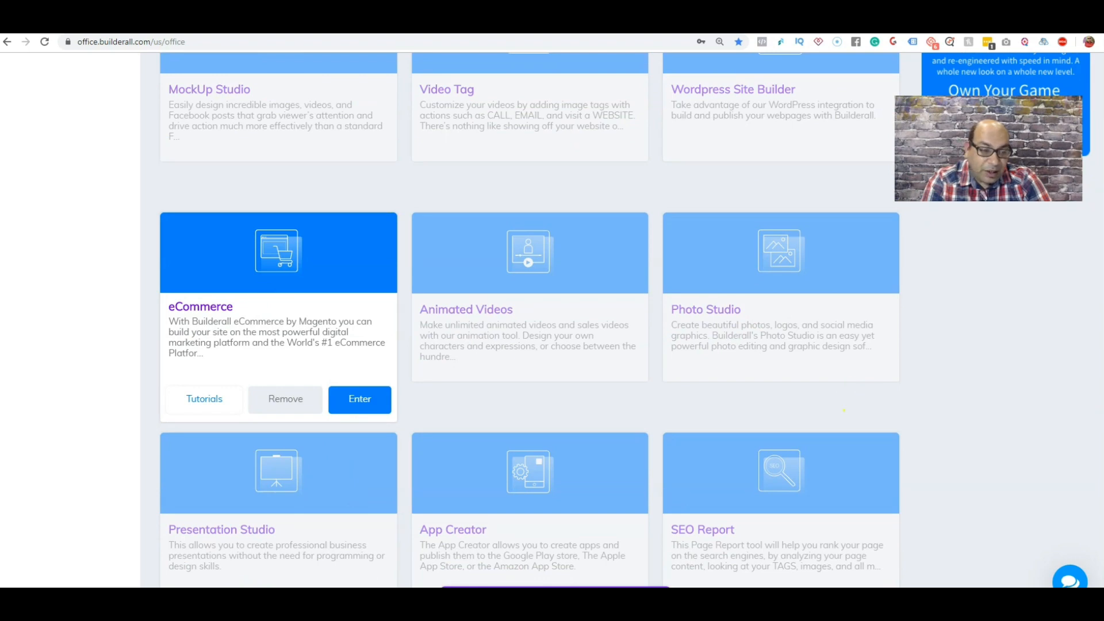
pyautogui.scroll(-9, 529, 320)
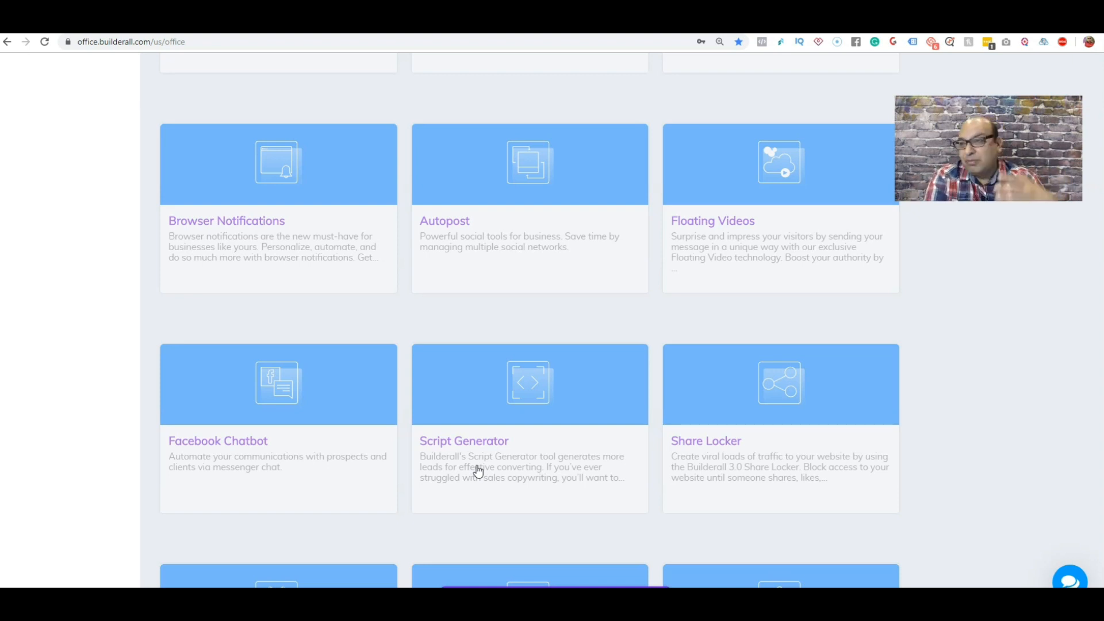
# Step: Open the Script Generator's General Overview tutorial video, then pause it
pyautogui.moveTo(476, 464)
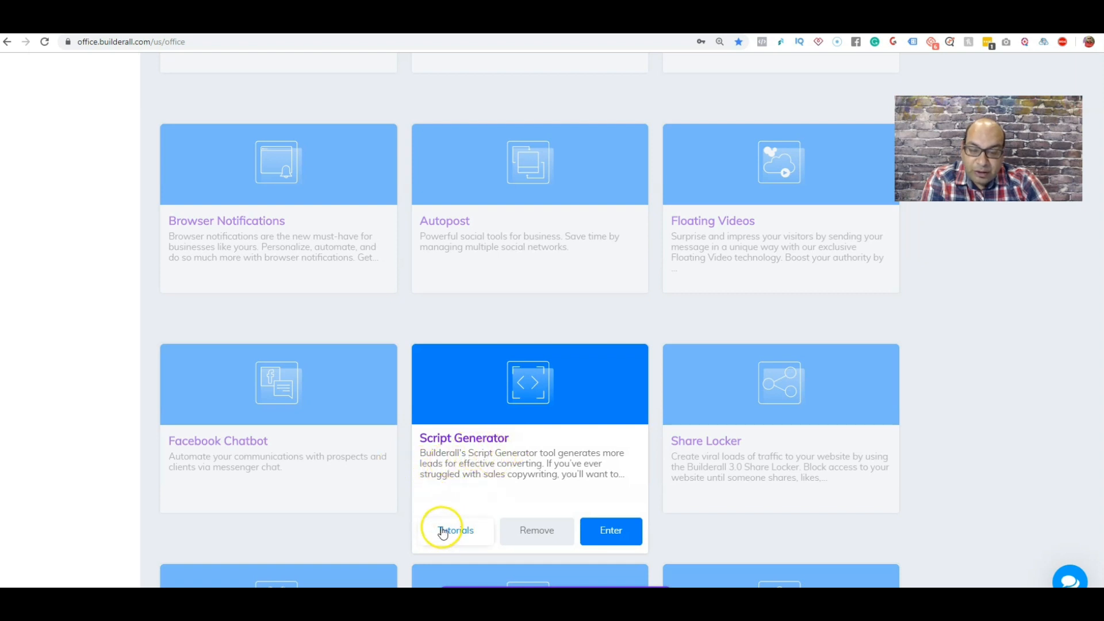
pyautogui.click(457, 529)
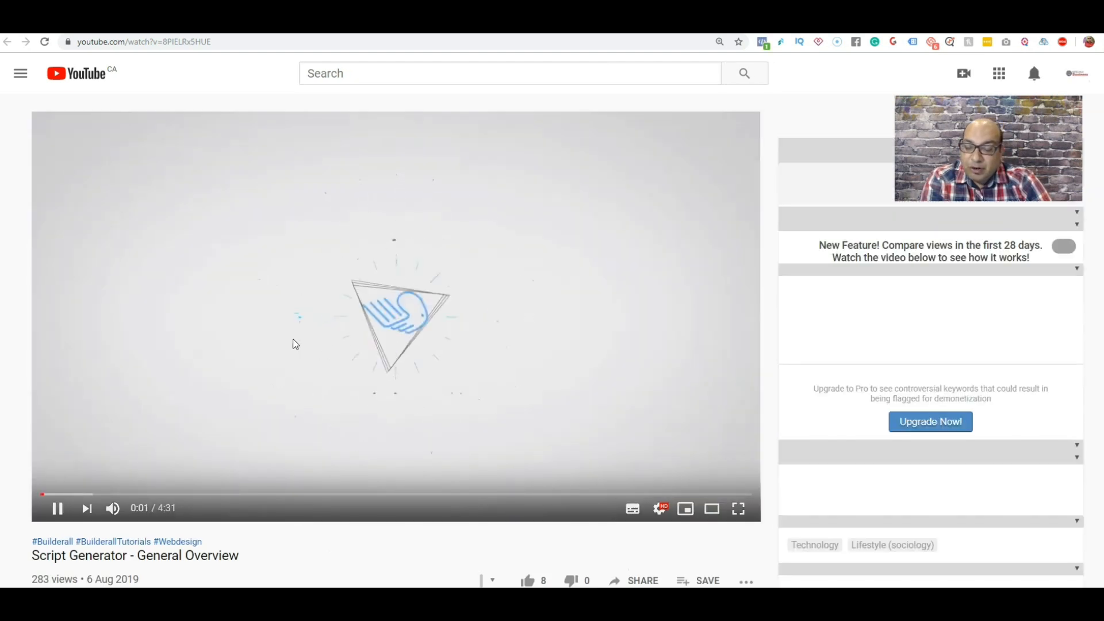
pyautogui.click(379, 402)
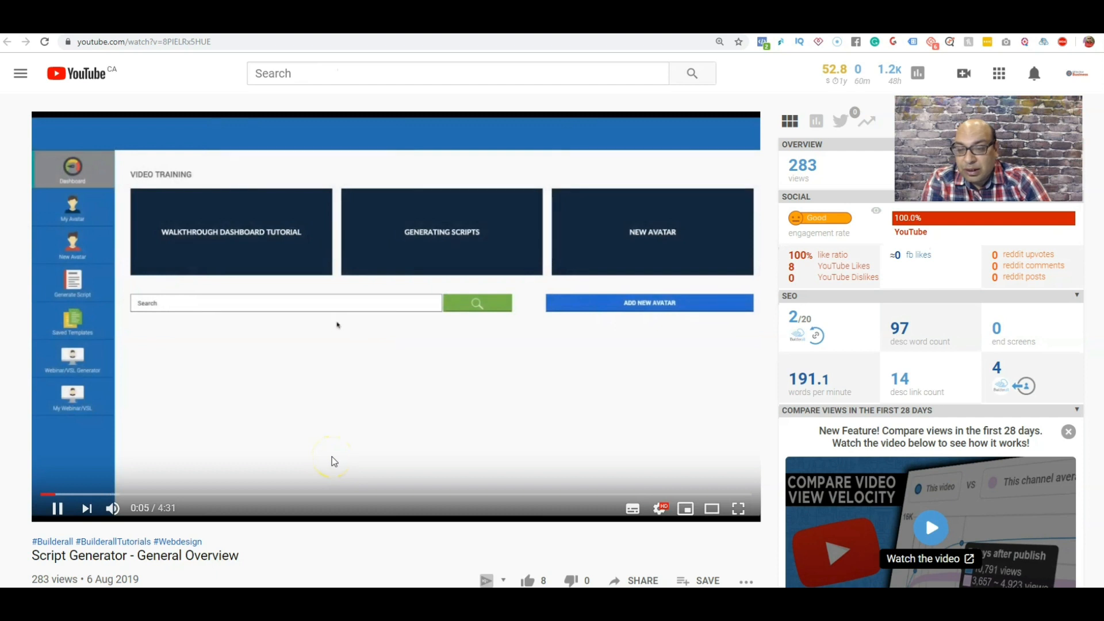
pyautogui.click(61, 492)
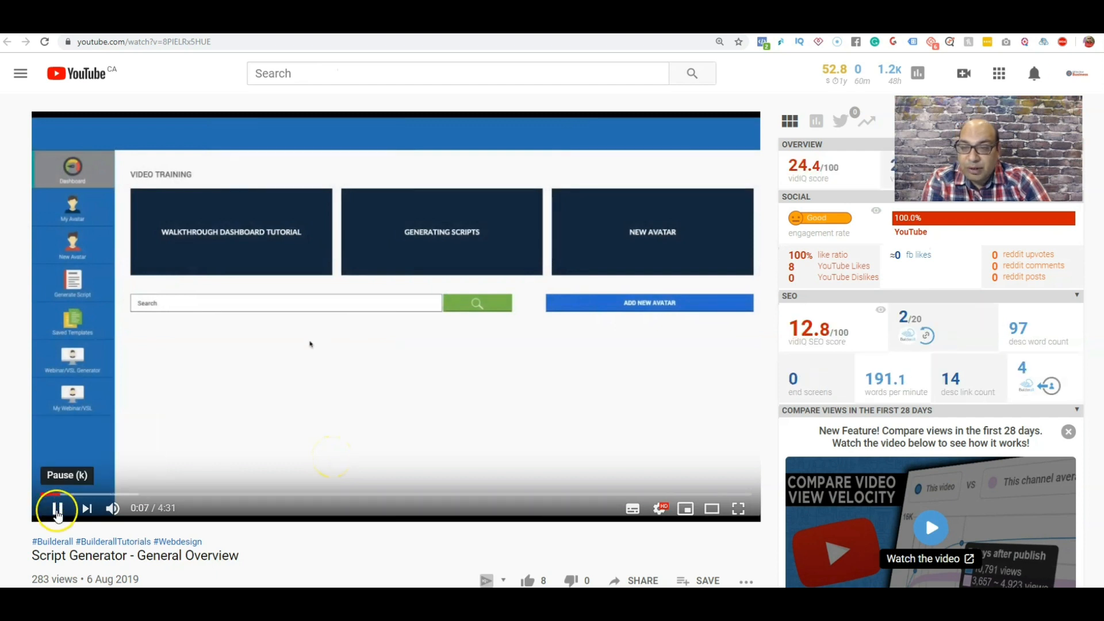
pyautogui.click(58, 508)
# Step: Return to the back office and review the Social Media & Engagement tools under Customize Your Back Office
pyautogui.click(136, 40)
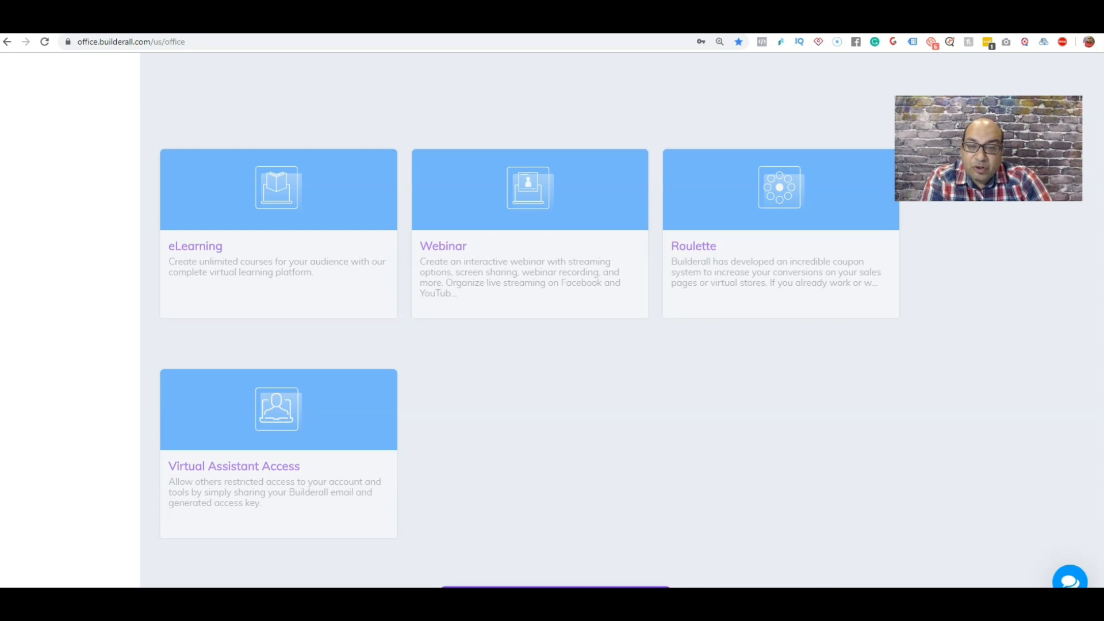
pyautogui.scroll(5, 529, 316)
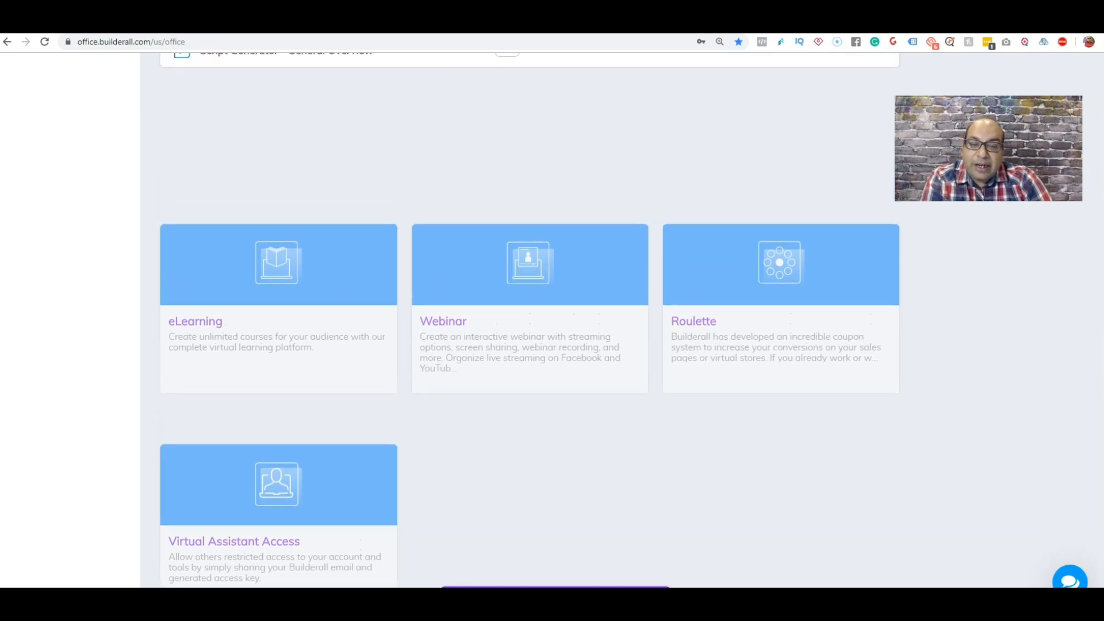
pyautogui.scroll(15, 529, 316)
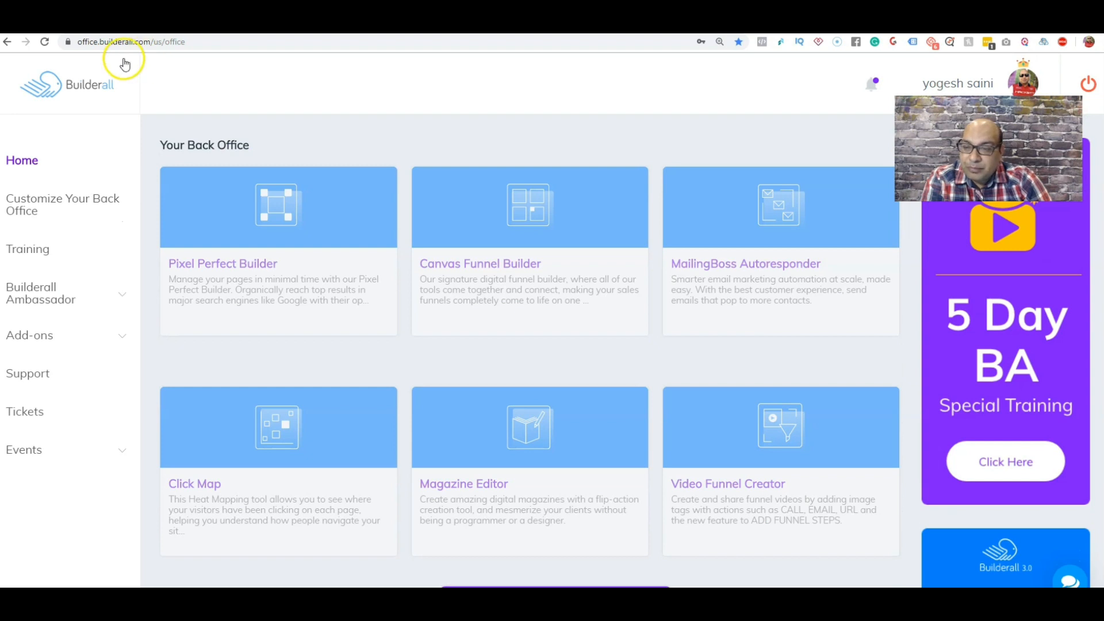
pyautogui.click(34, 206)
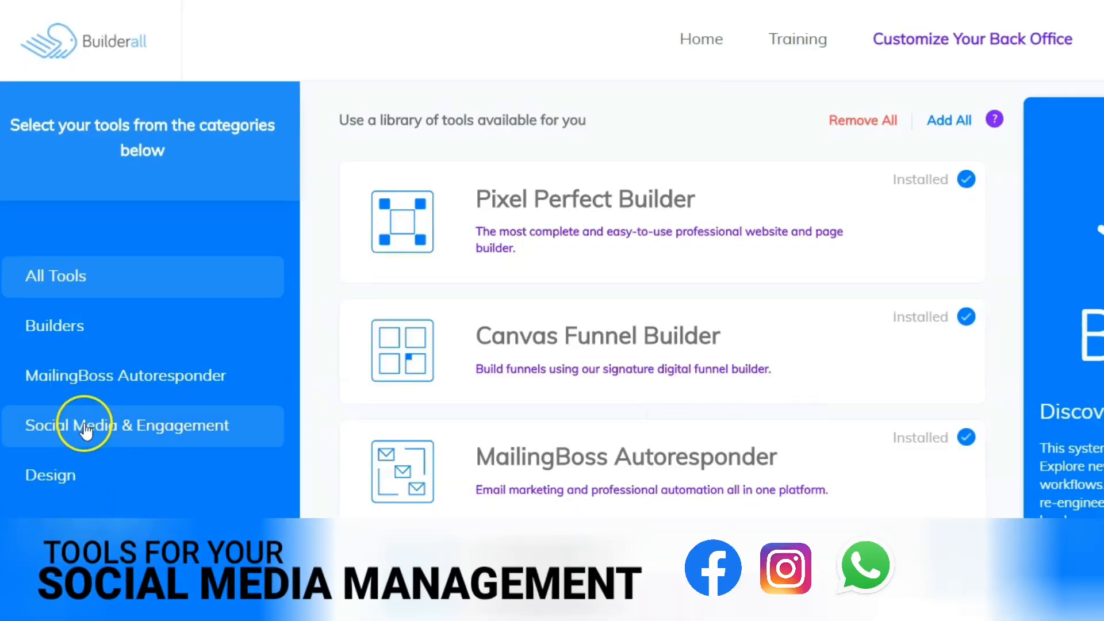
pyautogui.click(69, 371)
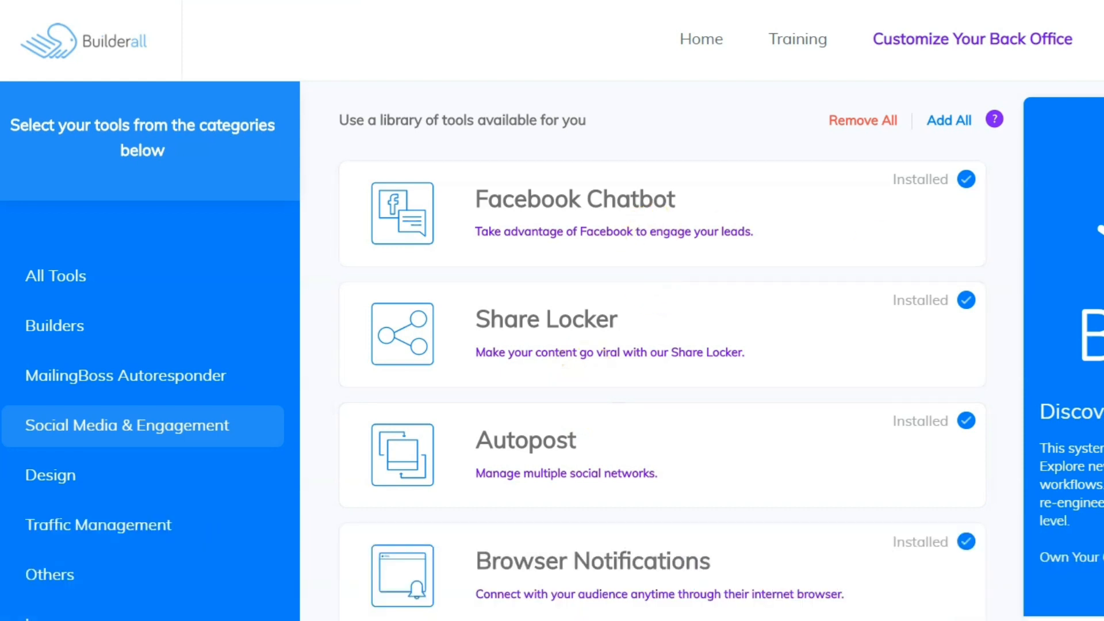
pyautogui.scroll(-1, 552, 311)
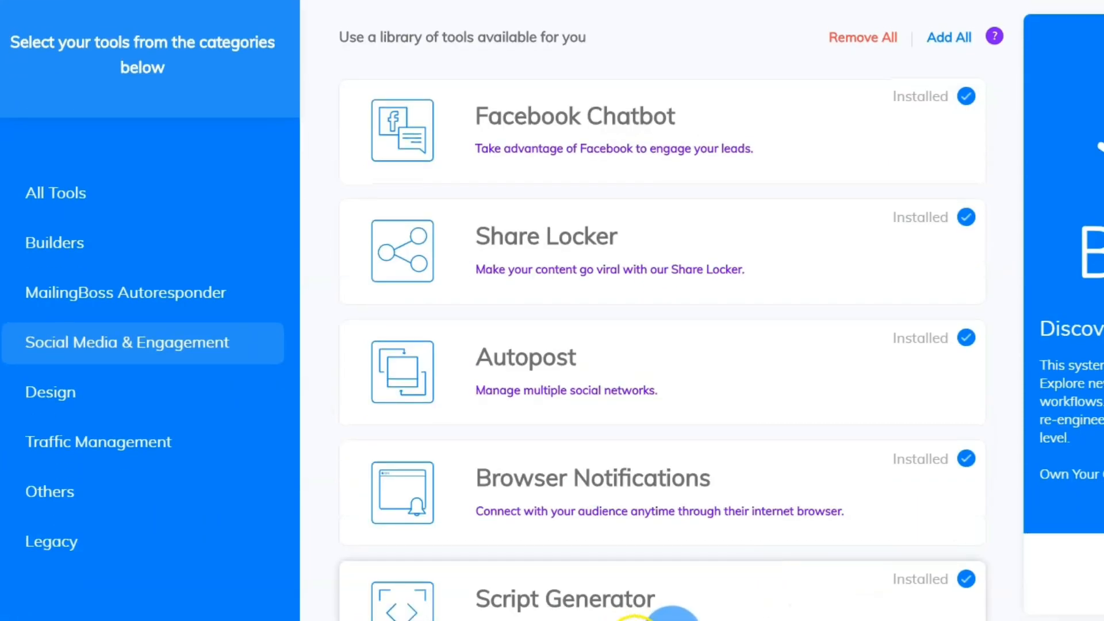
pyautogui.scroll(-9, 671, 615)
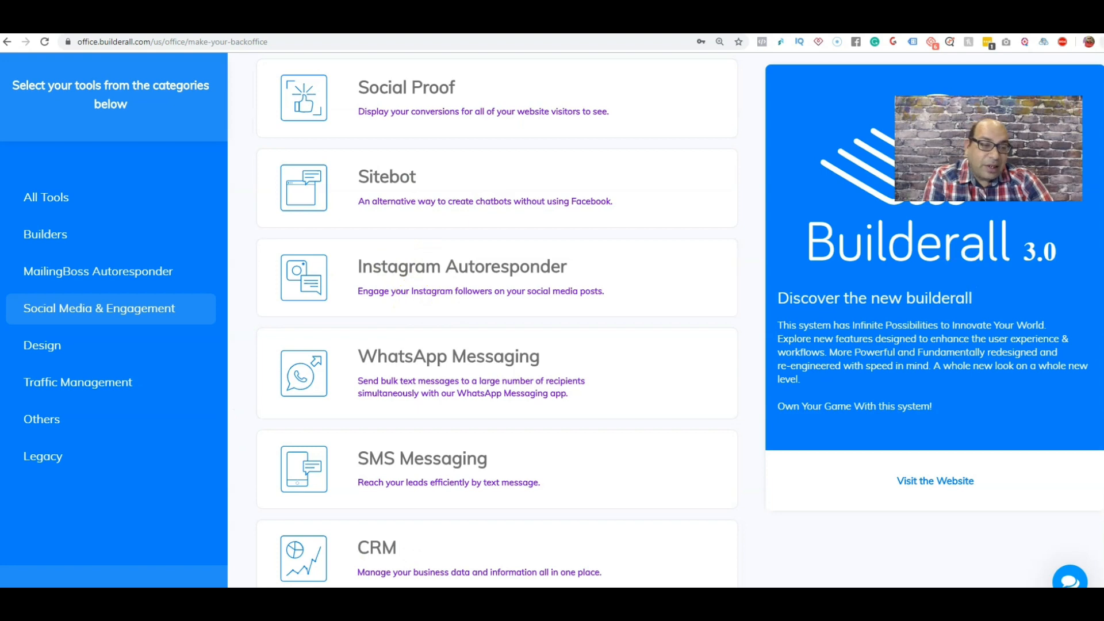
# Step: Leave the Social Media & Engagement tool list and go to the back office home page
pyautogui.scroll(1, 661, 237)
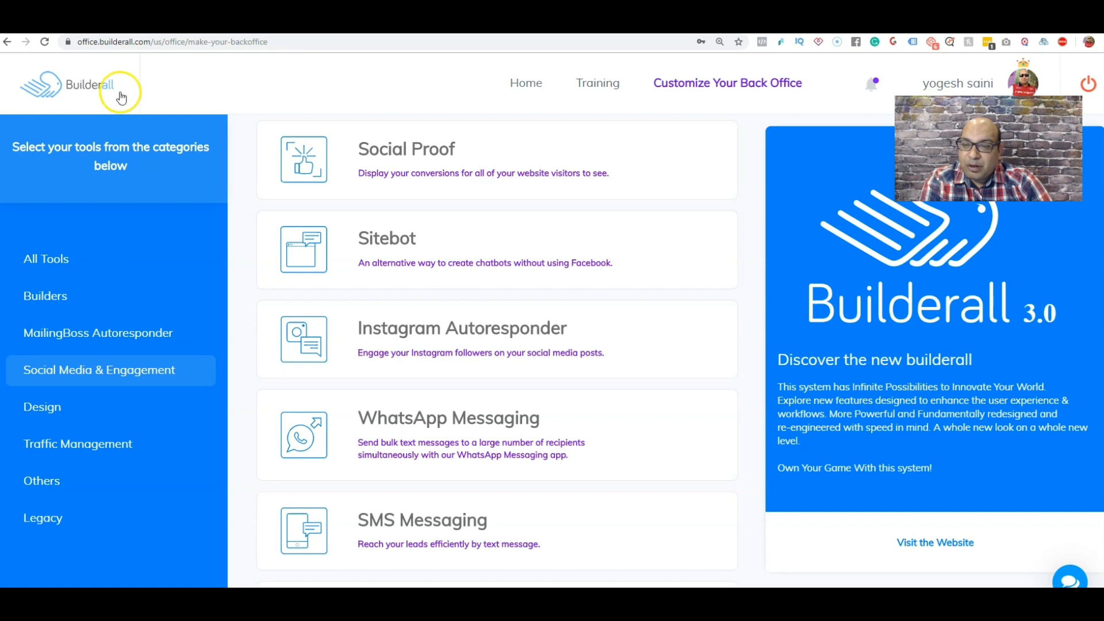
pyautogui.click(512, 90)
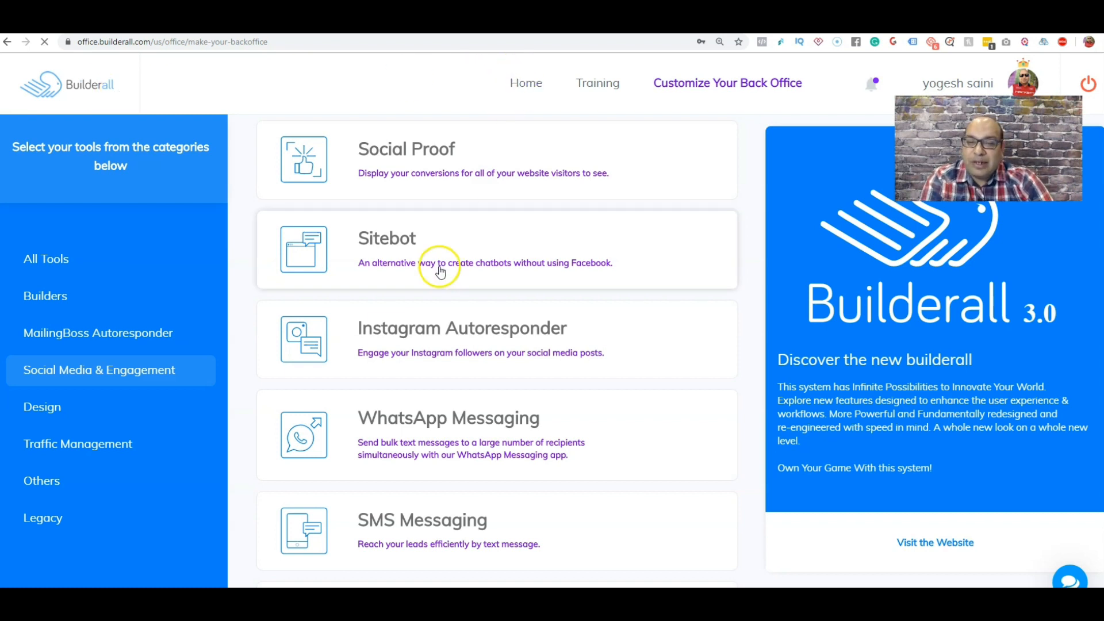
pyautogui.click(525, 92)
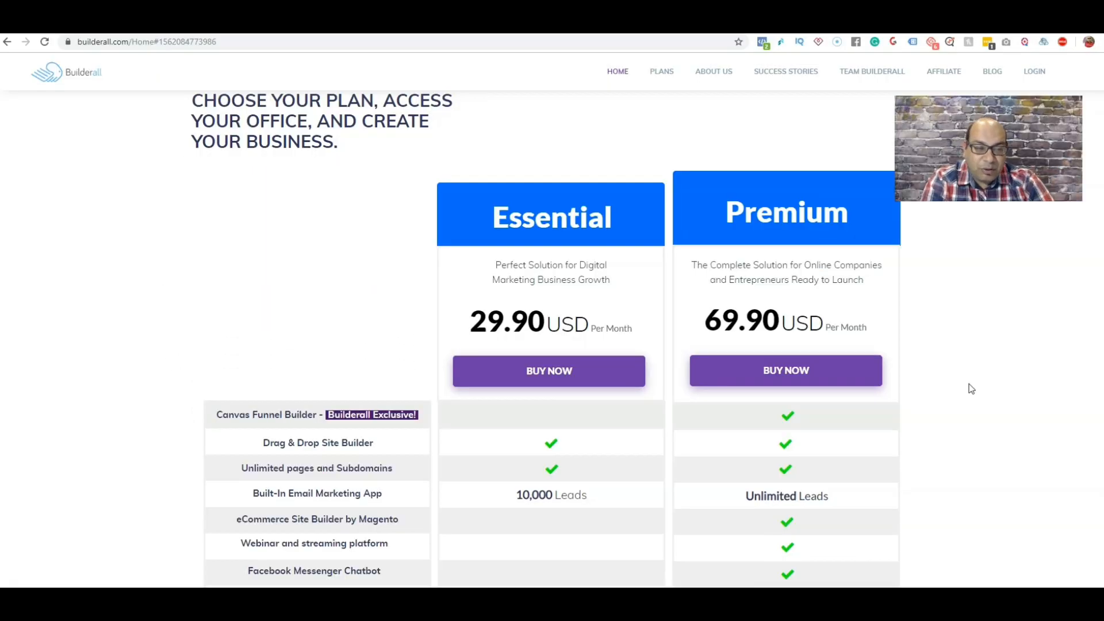
# Step: Review the Essential and Premium plan comparison, client testimonials and feature sections on the public Builderall home page
pyautogui.click(981, 398)
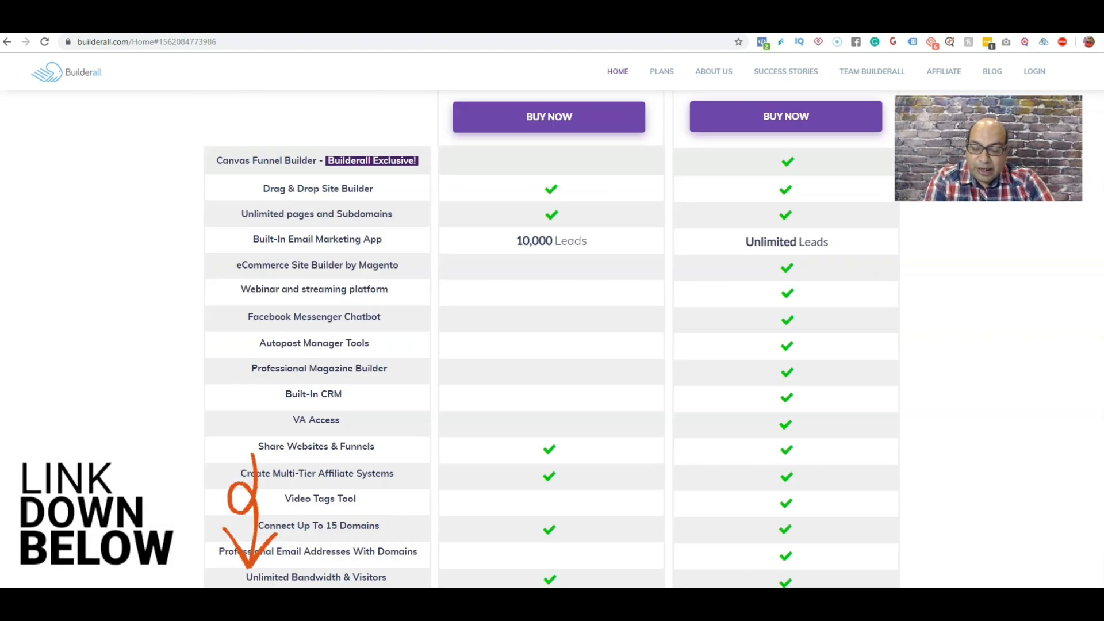
pyautogui.scroll(-7, 552, 339)
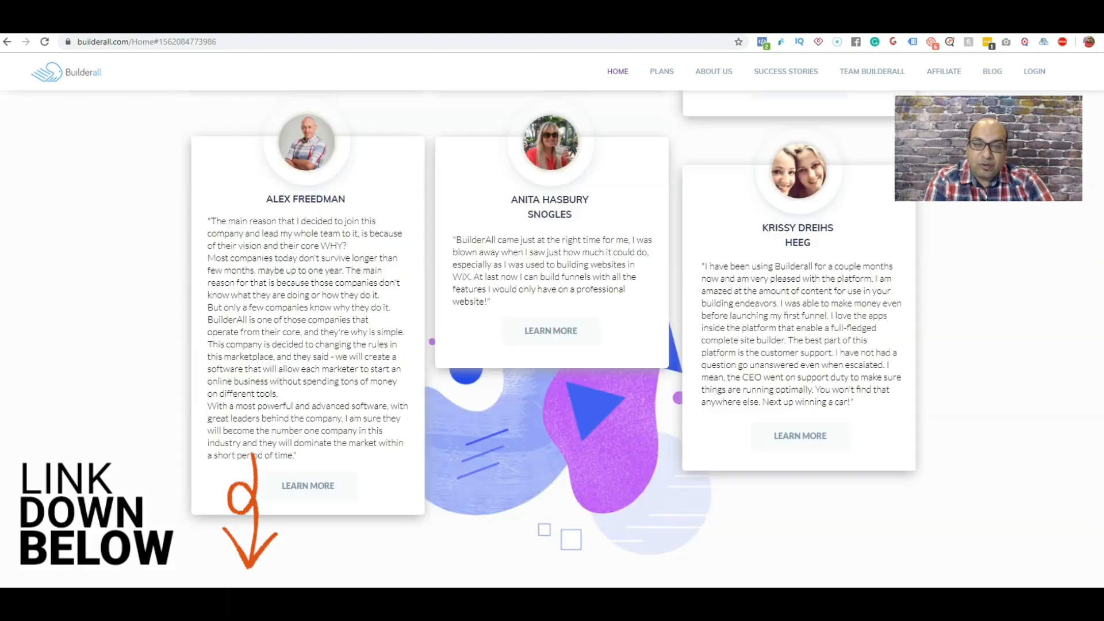
pyautogui.scroll(8, 552, 339)
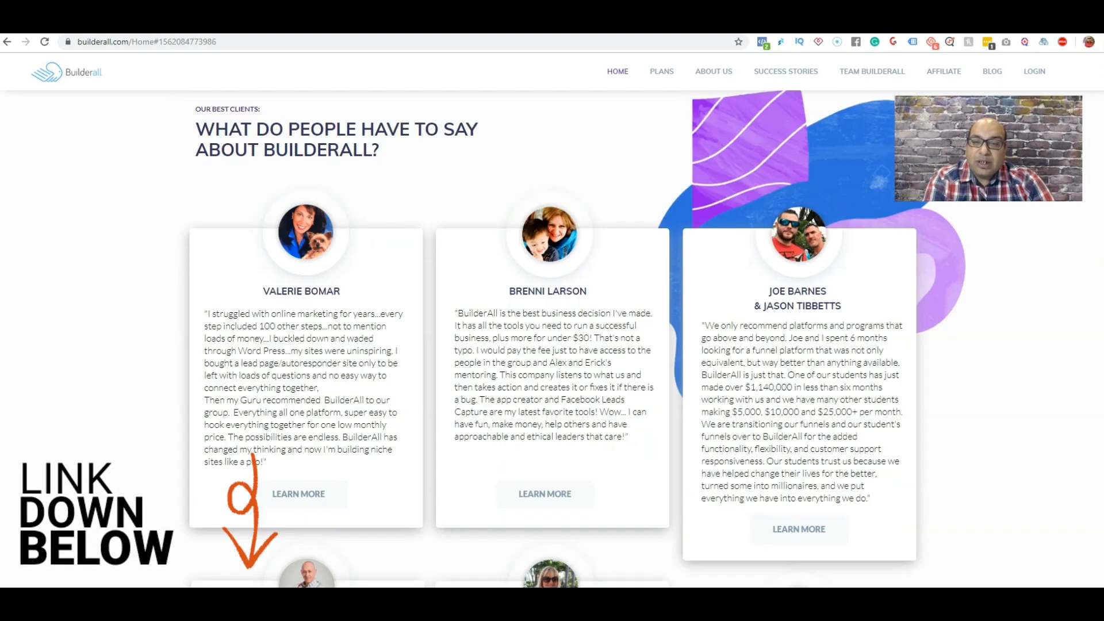
pyautogui.scroll(-20, 552, 339)
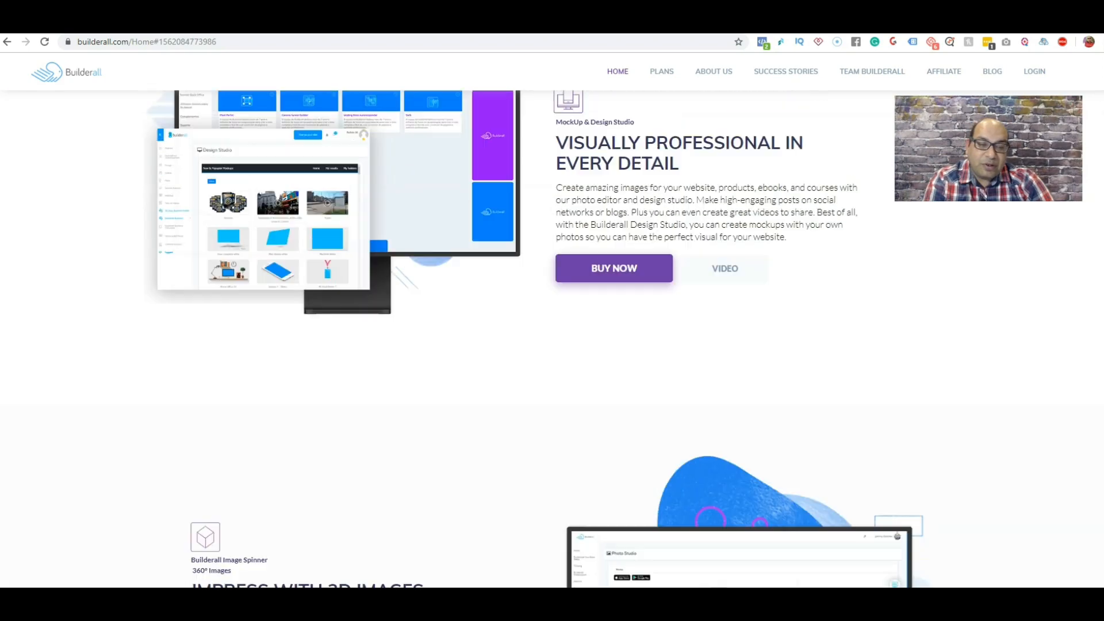